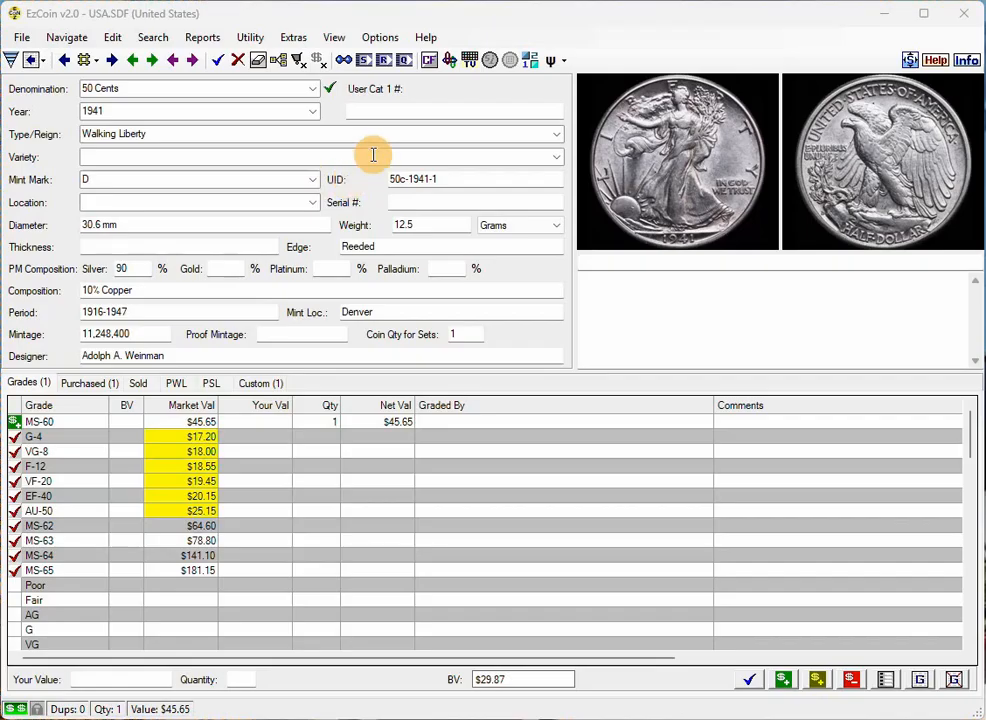
Run the Quick Stats 1 with Images report on inventoried data in the spreadsheet viewer, check the total net value, and close it.
click(406, 66)
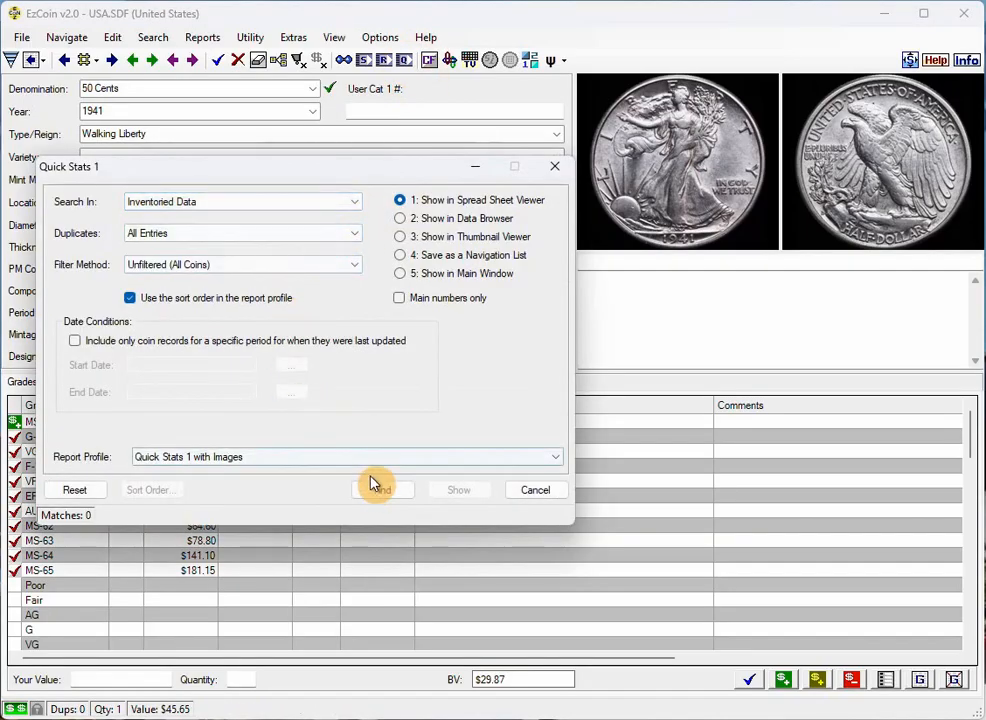
click(390, 490)
click(451, 492)
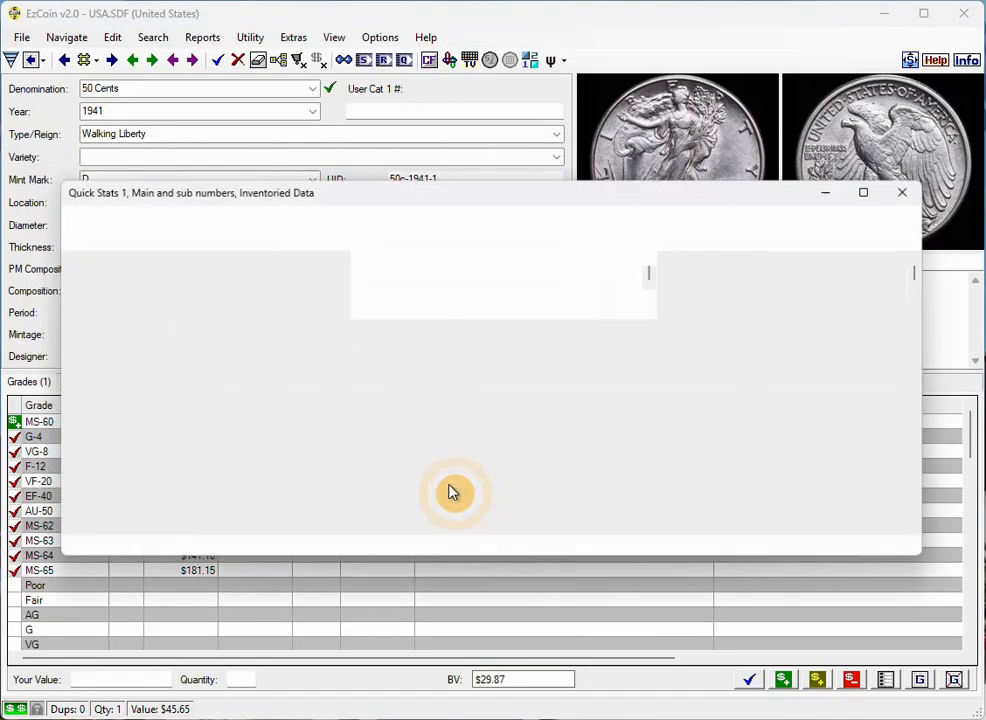
scroll(437, 418, down, 13)
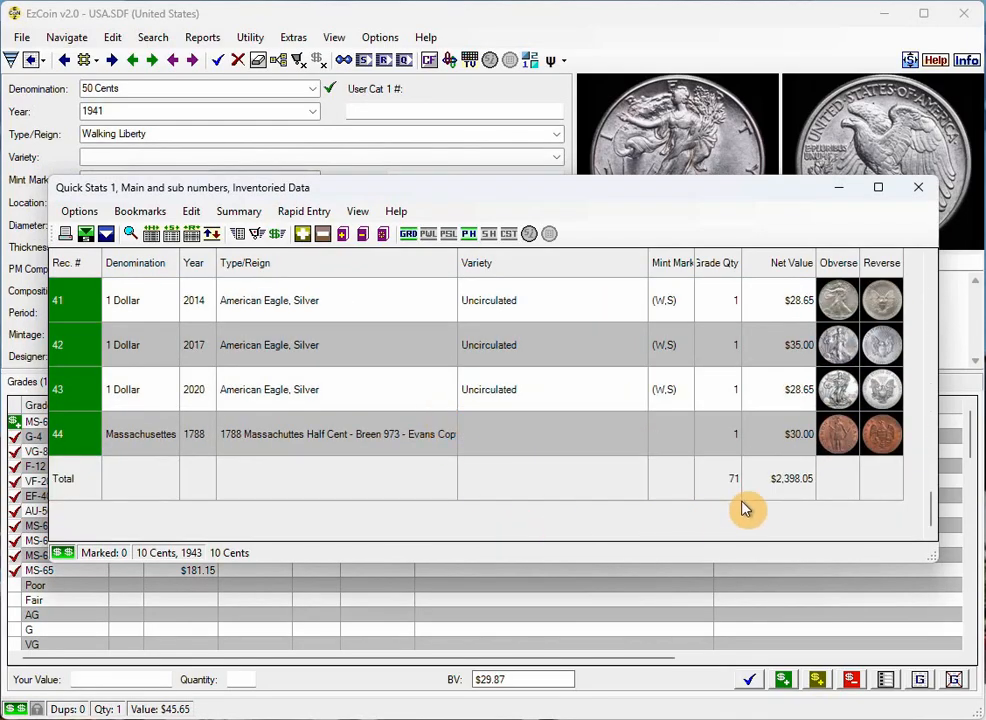
click(925, 194)
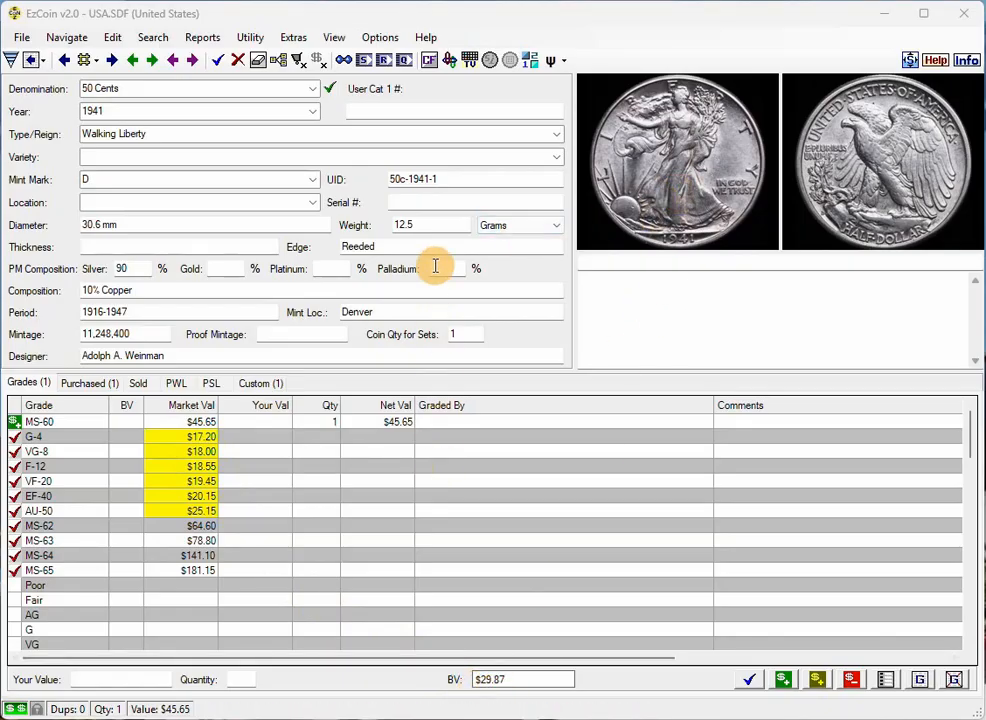
Open the precious metal prices, compare your own prices with the SoftPro prices, and close the window.
click(382, 40)
click(416, 161)
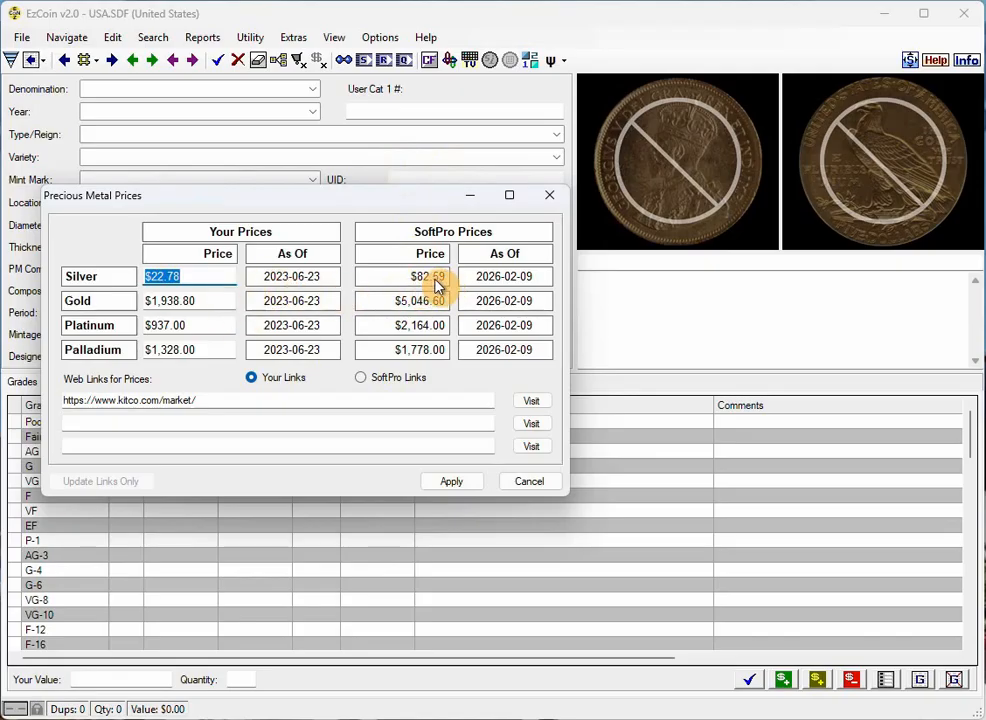
click(549, 195)
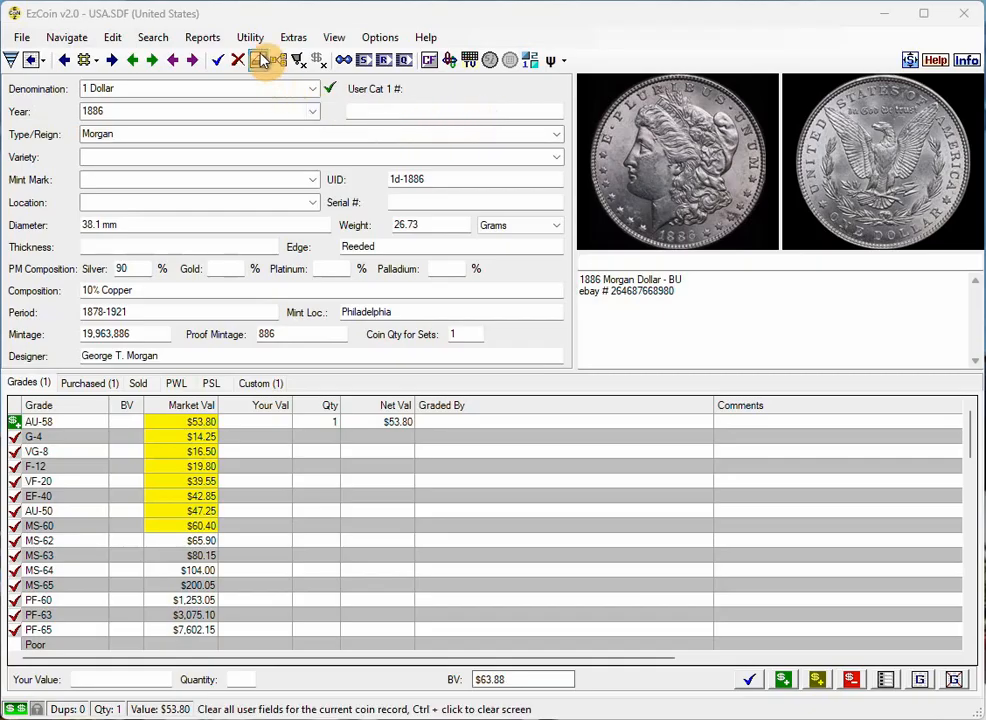
Run the Purchase History report for all grades using the myPurchase History Report profile, and compare the total buy price with the net value.
click(206, 38)
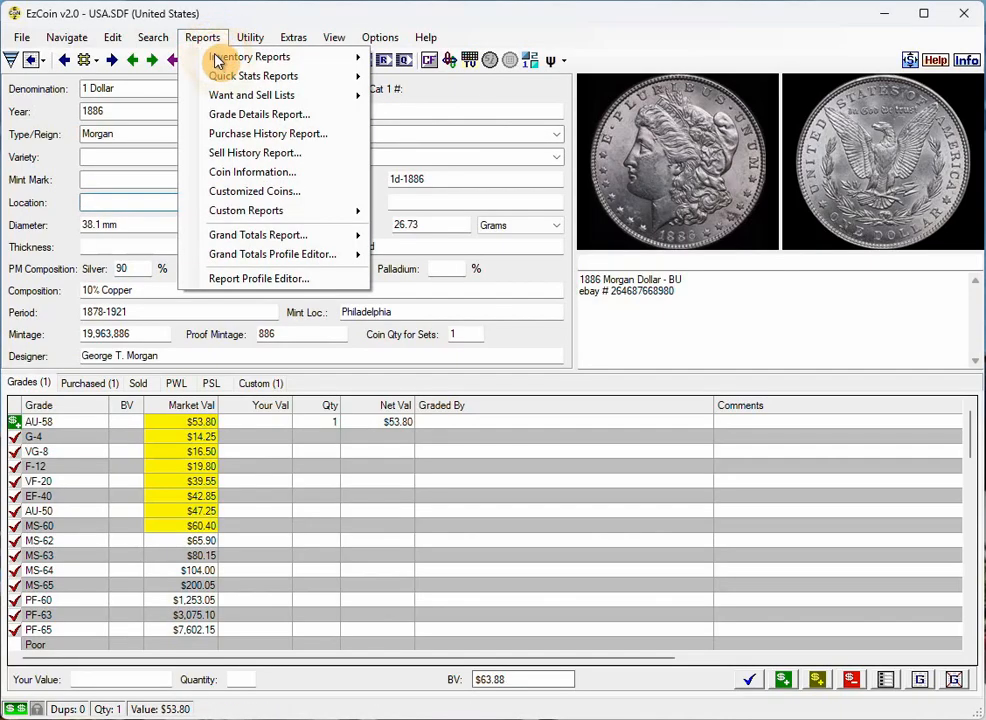
click(233, 134)
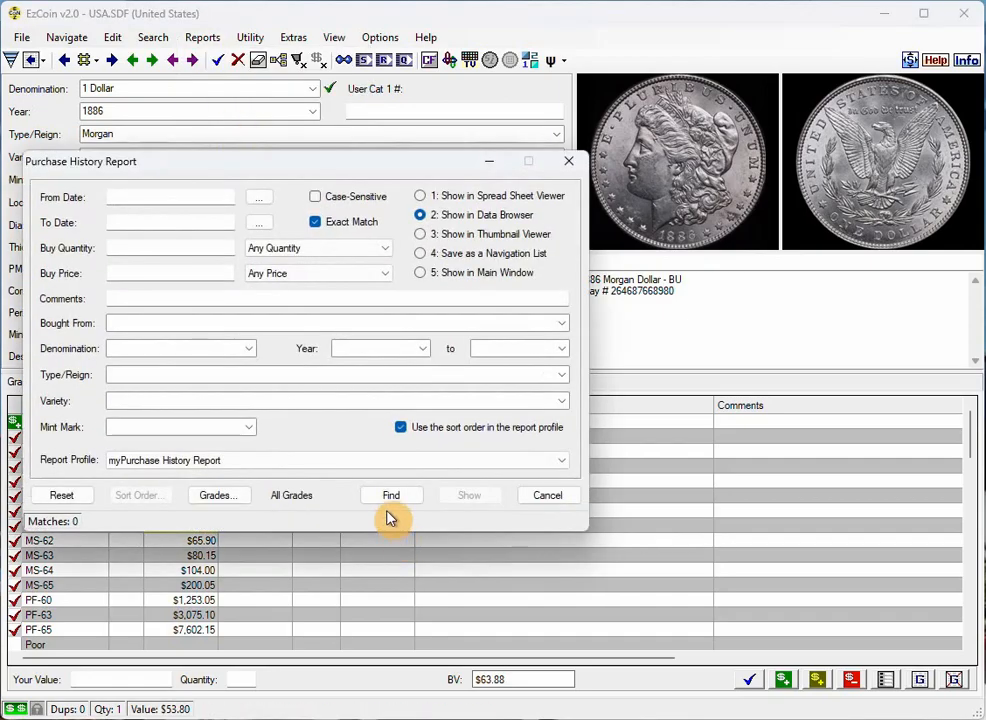
click(394, 498)
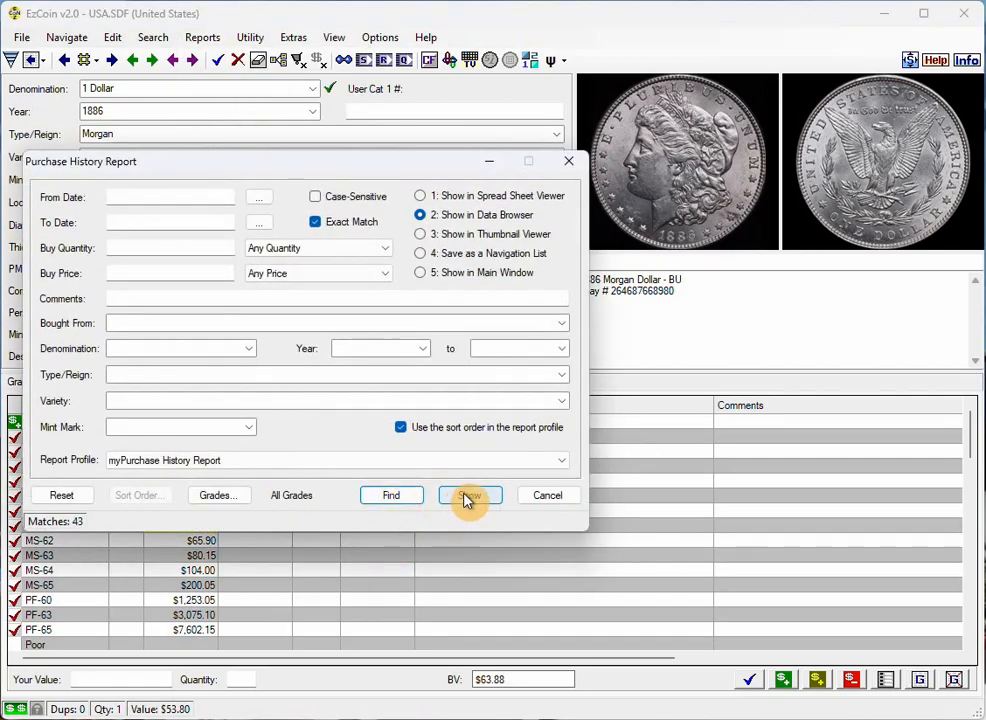
click(466, 496)
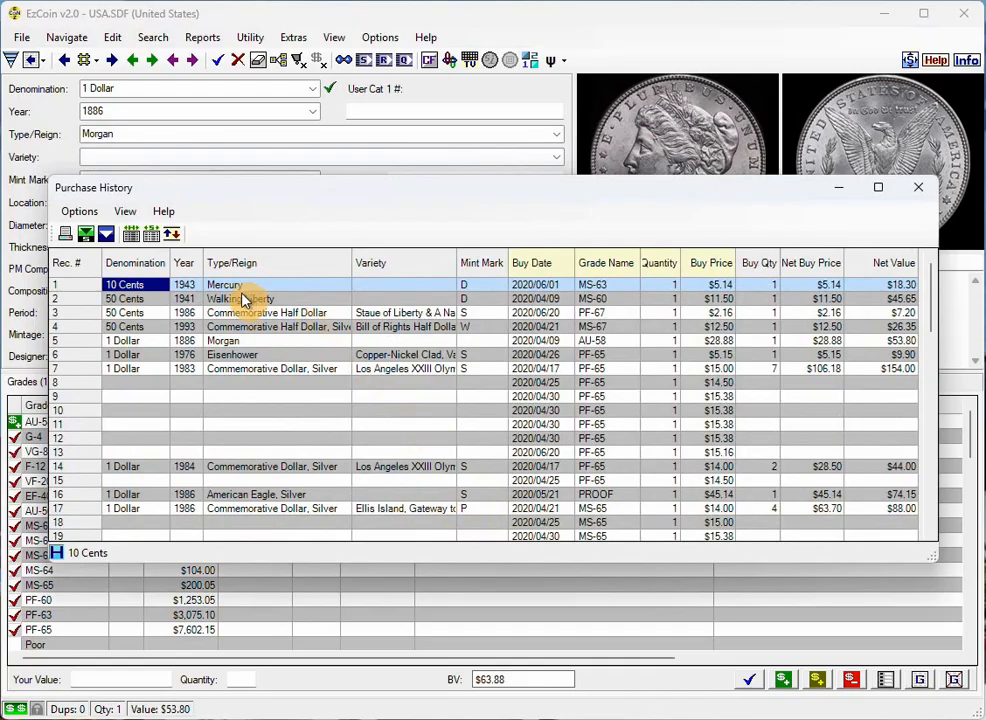
scroll(476, 358, down, 2)
scroll(500, 370, down, 15)
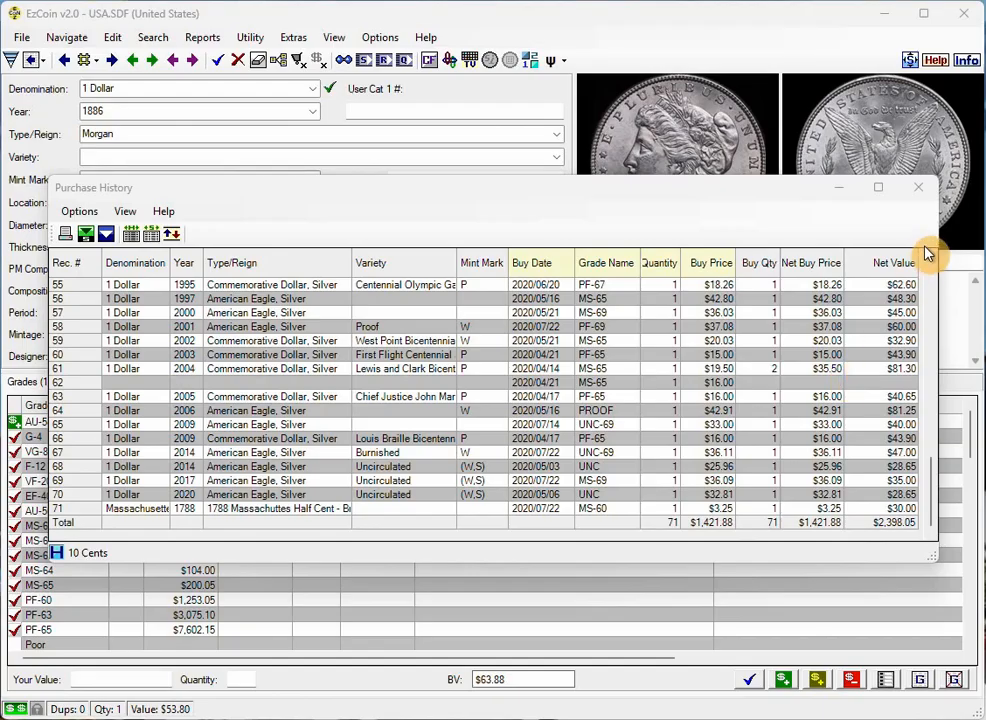
click(921, 194)
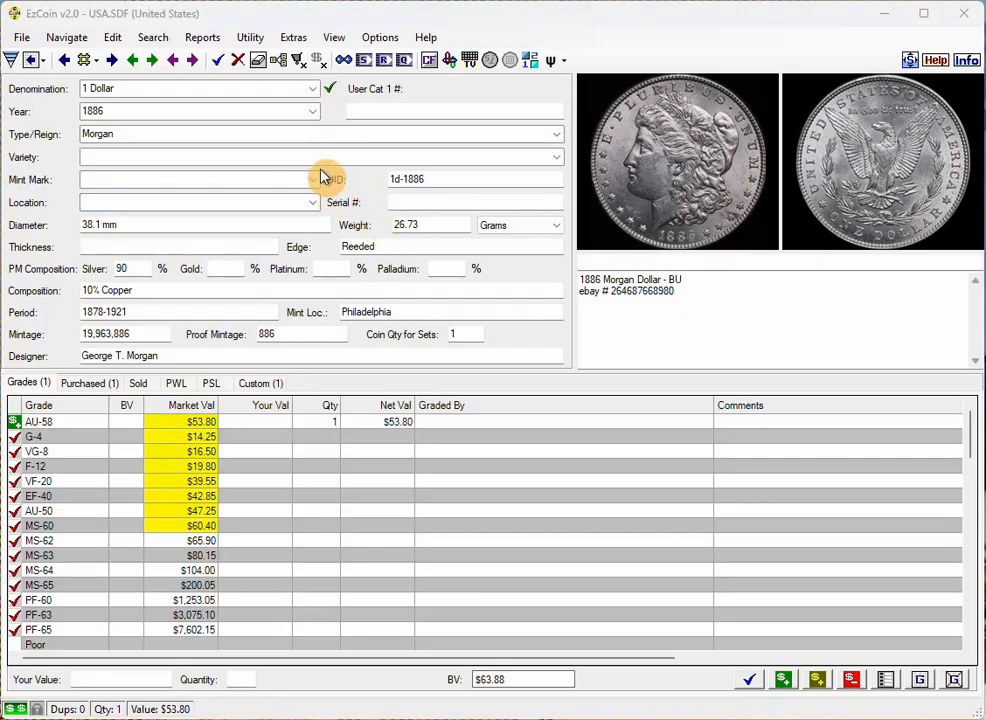
Use Search and Replace to list inventoried coins in the Grade Information category whose Bullion Status is No.
click(250, 37)
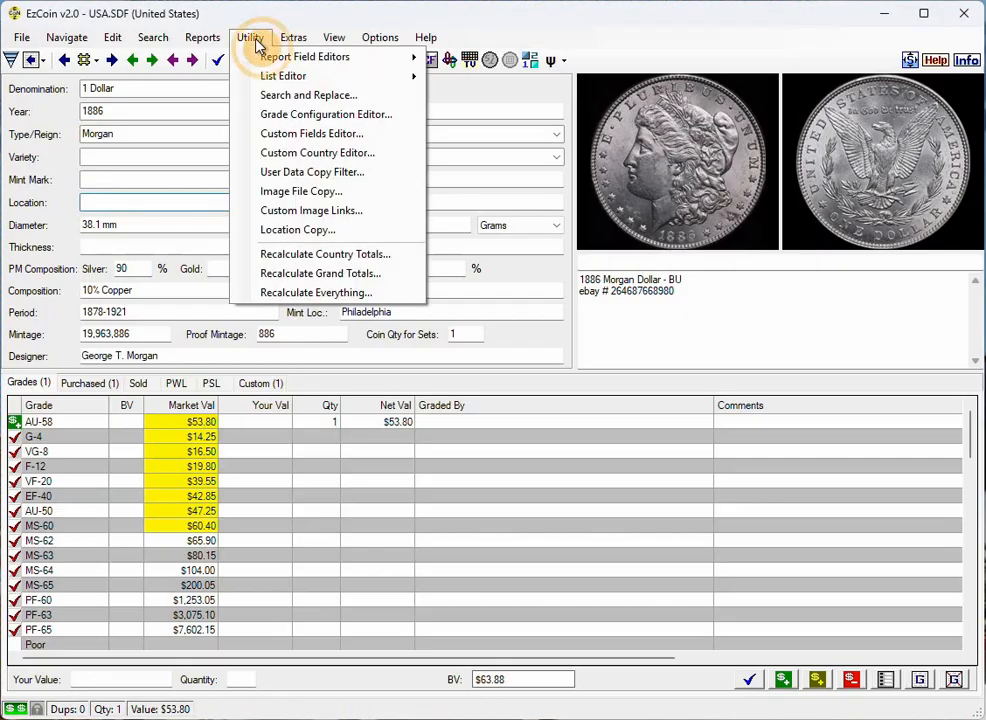
click(273, 95)
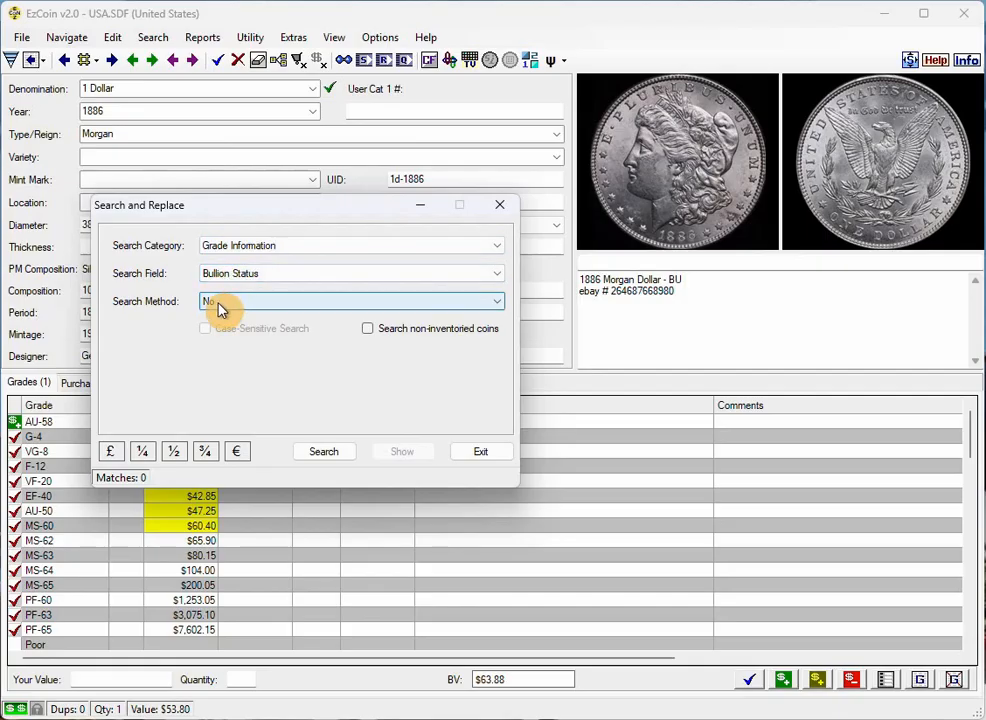
click(341, 456)
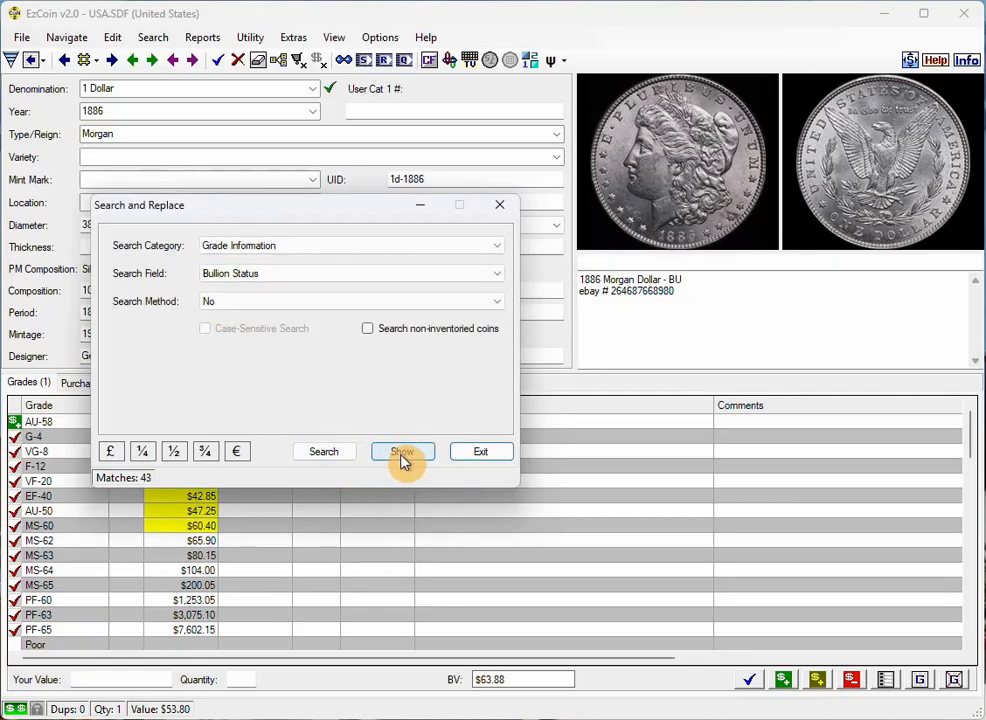
click(403, 455)
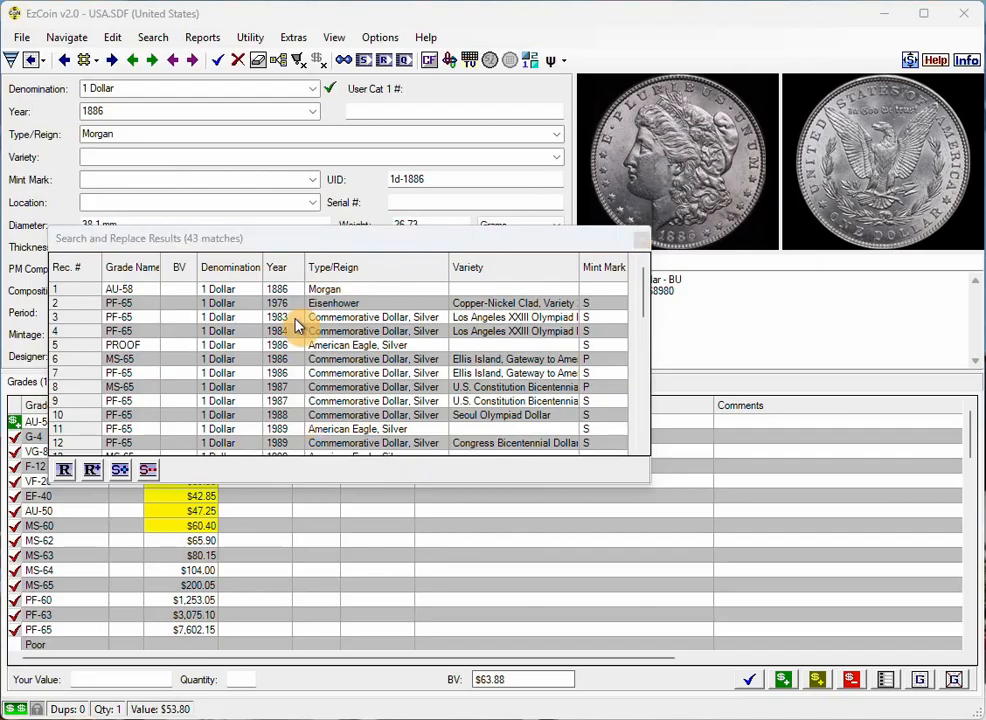
Replace the BV field with Yes on all search results, only where bullion value exceeds market value, and close the results.
click(120, 472)
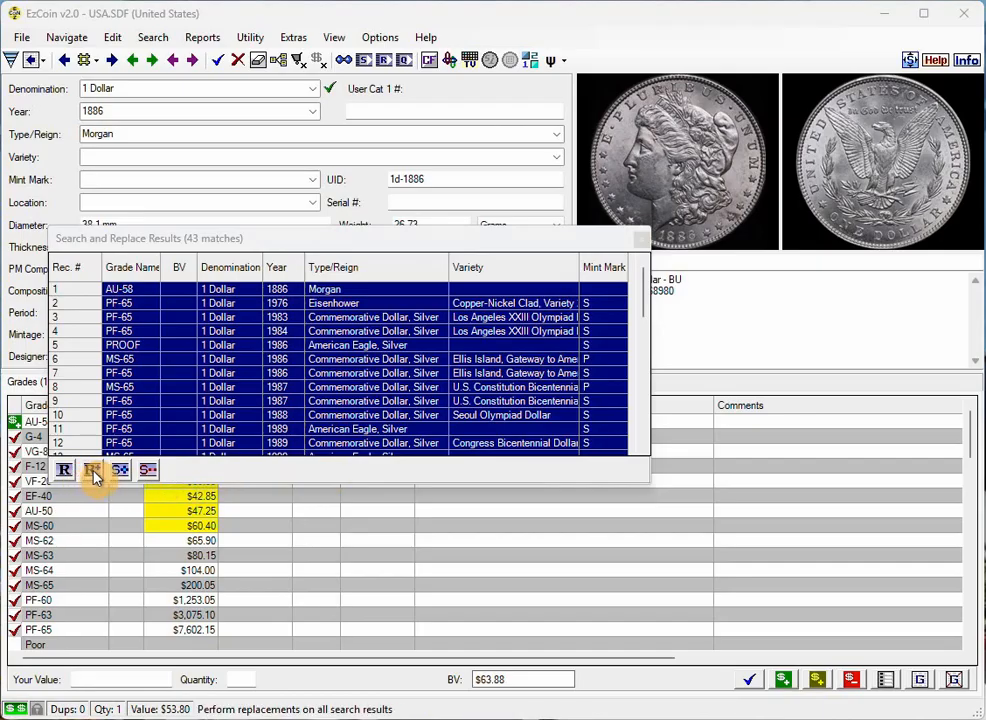
click(92, 471)
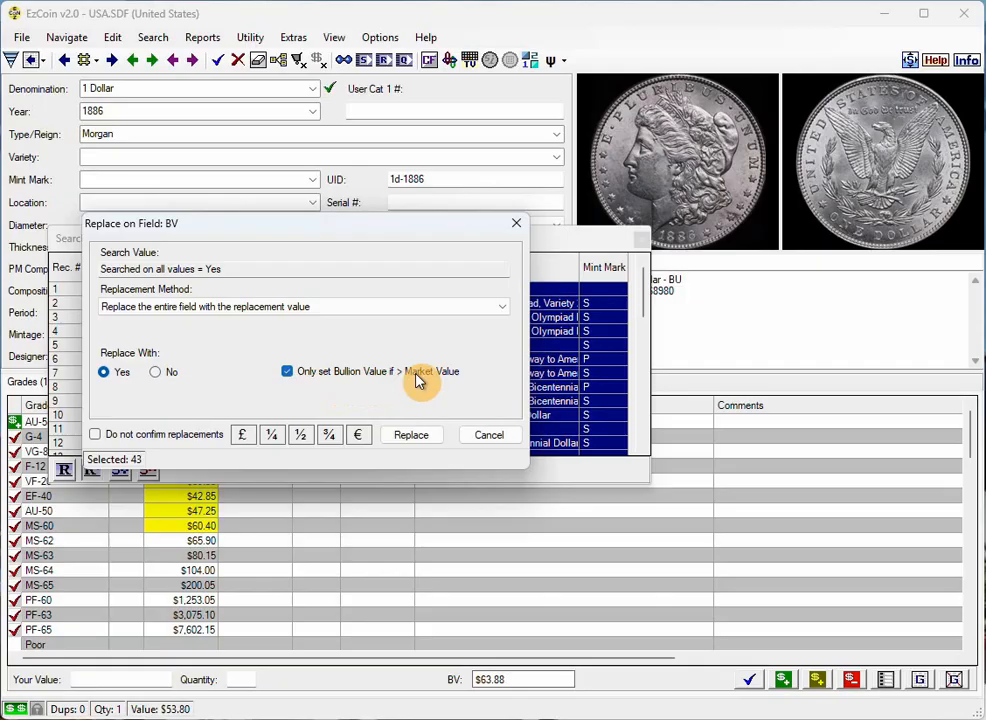
click(418, 434)
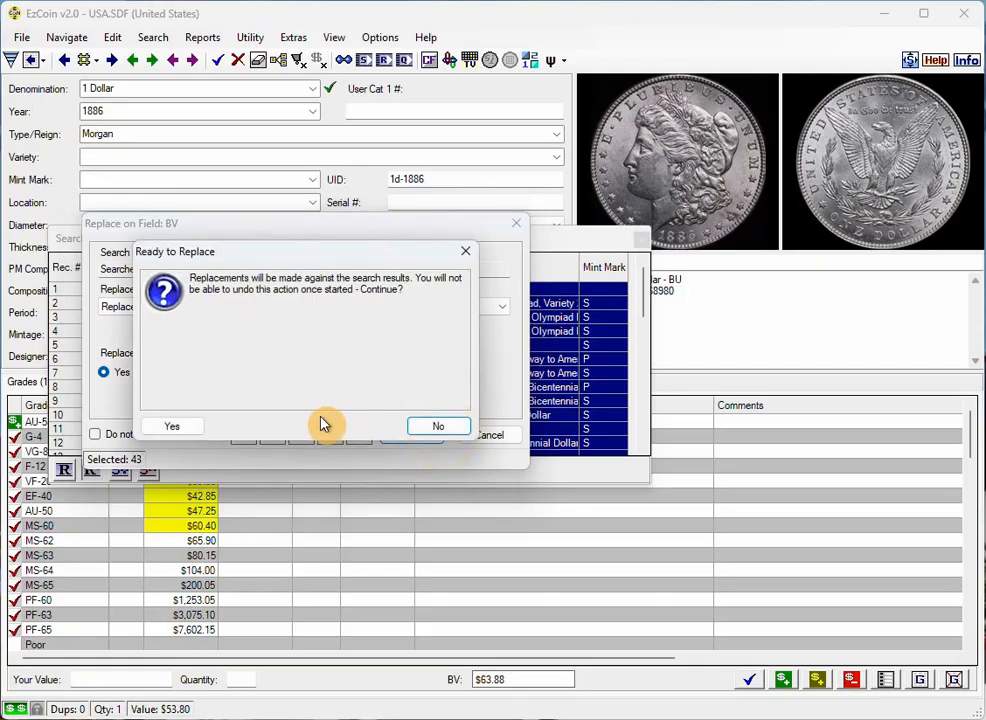
click(190, 427)
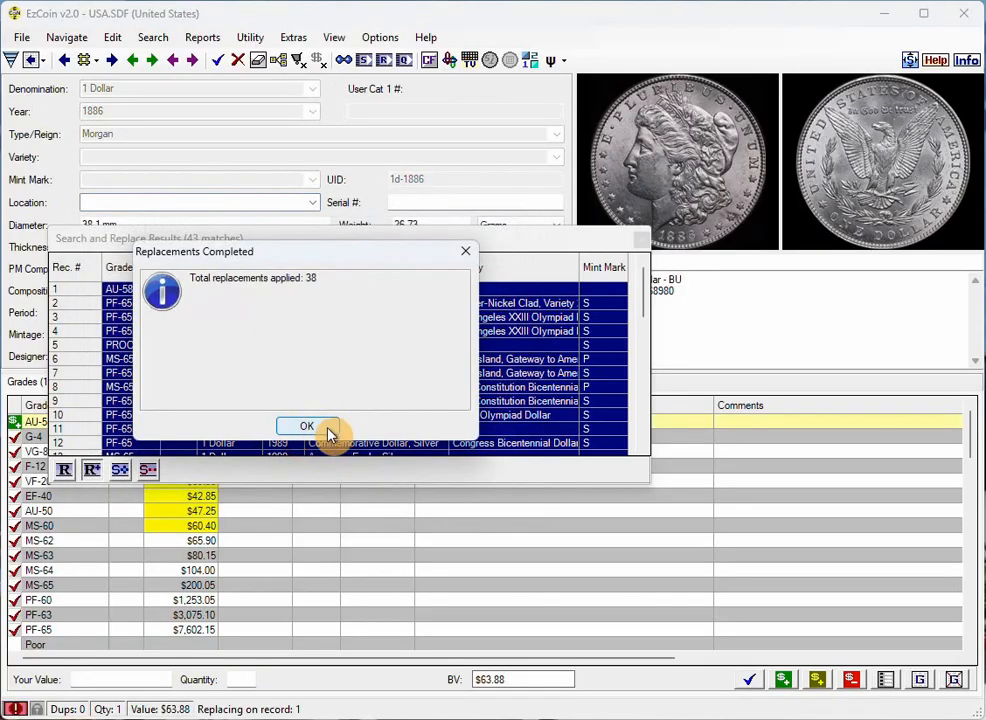
click(326, 432)
click(641, 240)
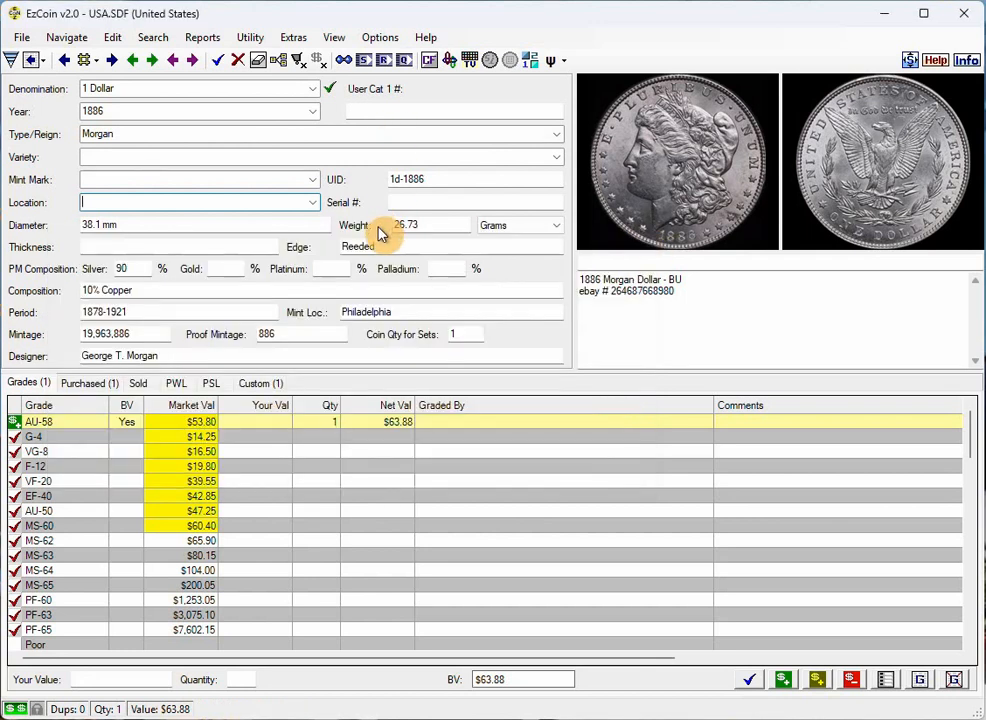
Browse forward through the inventoried one-dollar coins, examining each coin's BV flag, market value and net value.
click(154, 62)
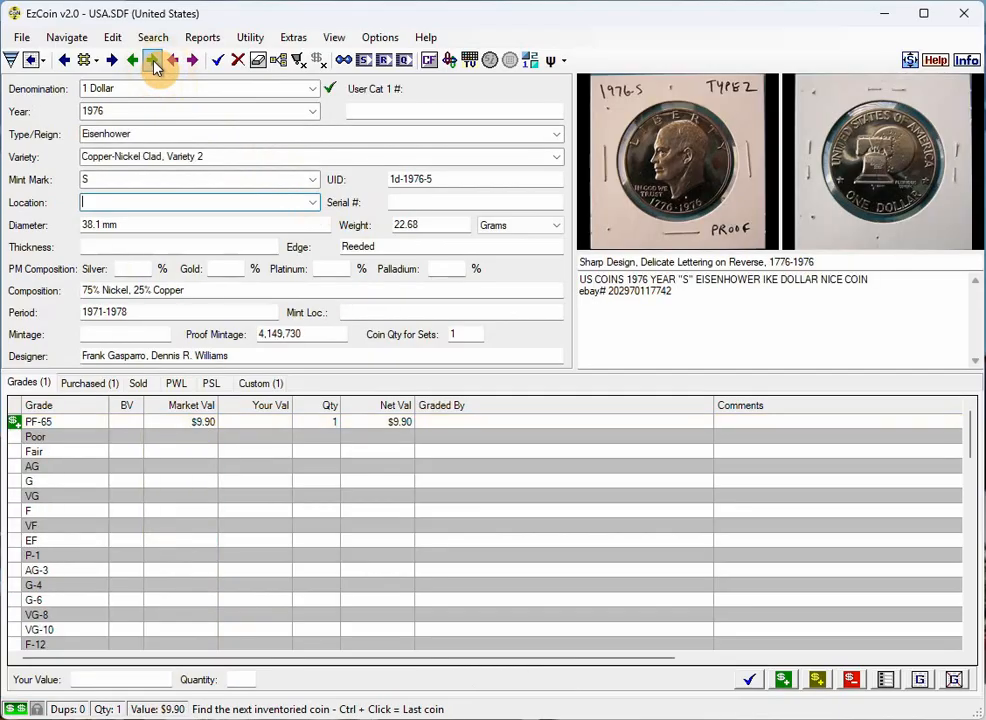
click(154, 62)
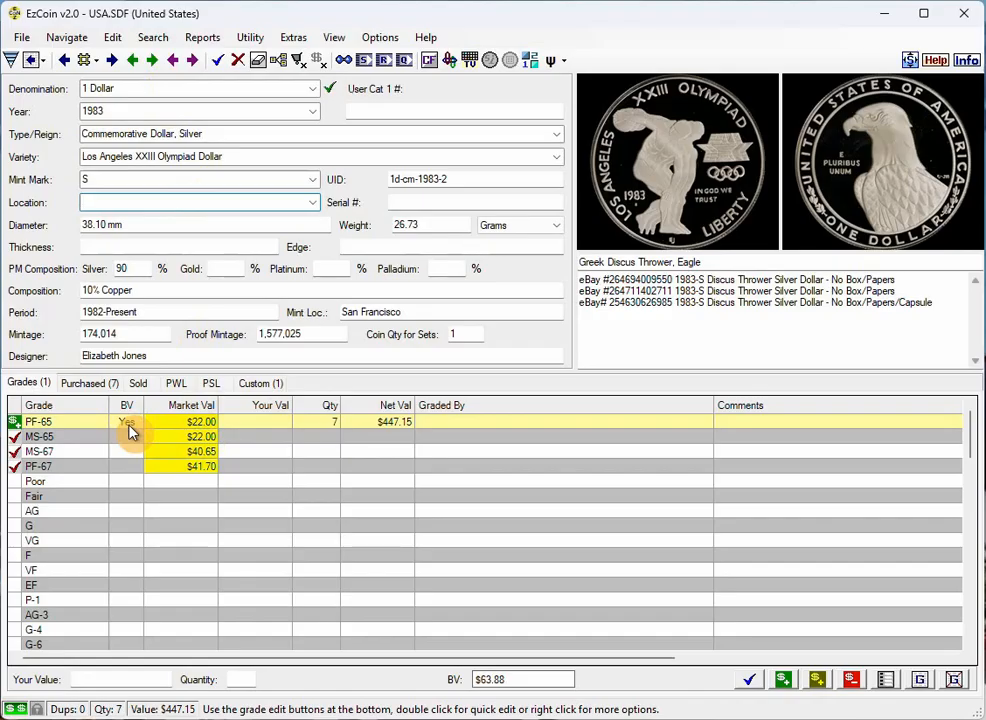
click(153, 62)
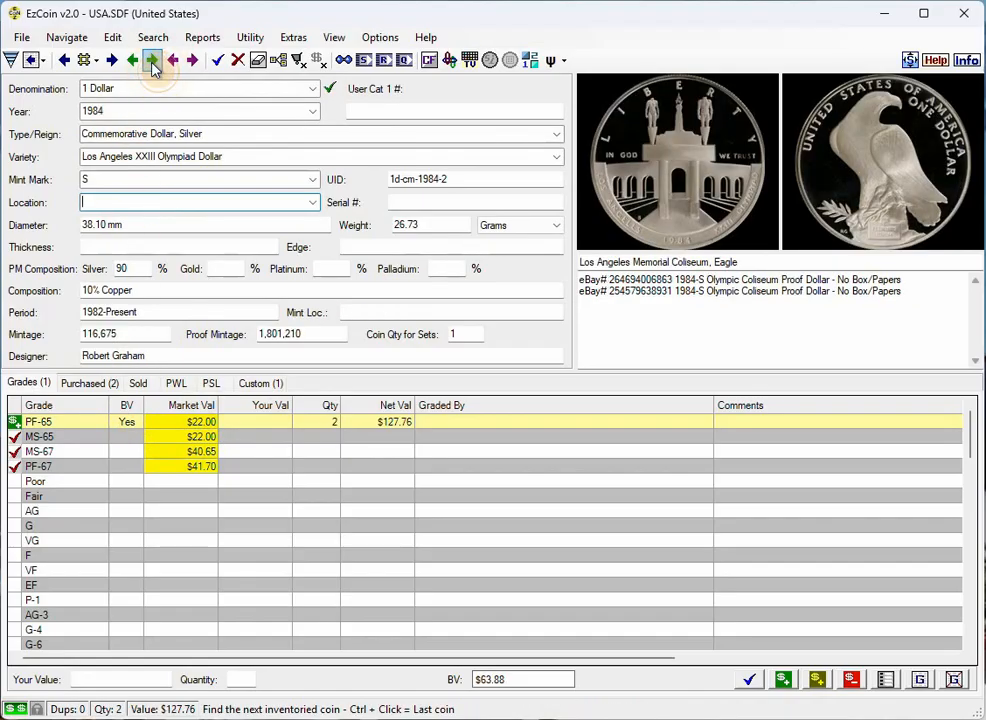
click(153, 62)
click(153, 62)
click(153, 62)
click(153, 62)
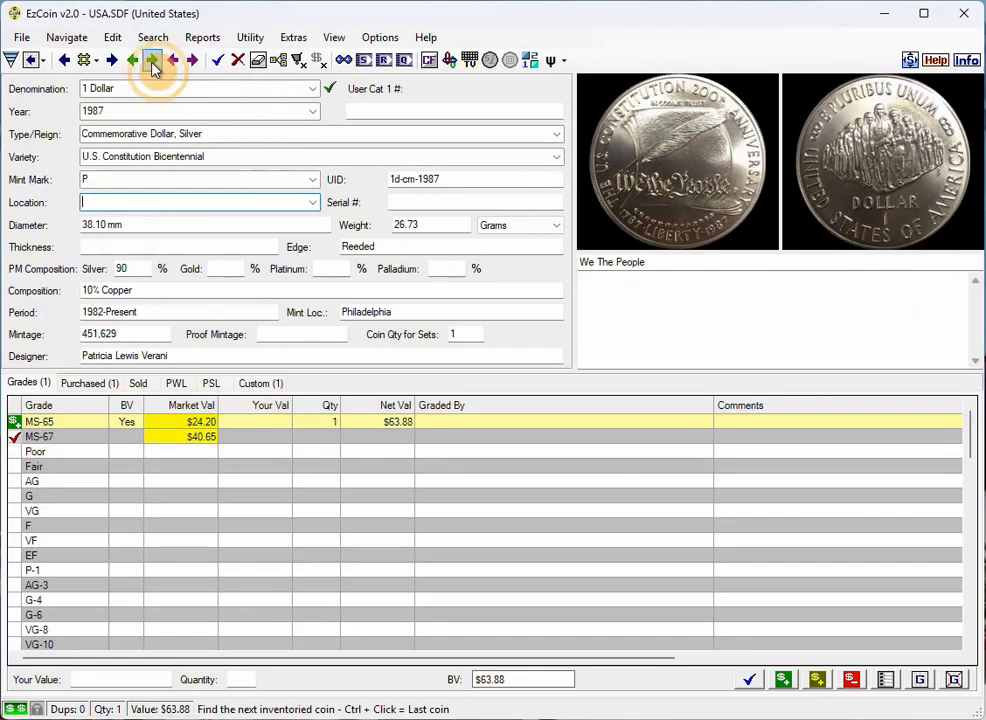
click(153, 62)
click(153, 62)
click(153, 62)
click(153, 62)
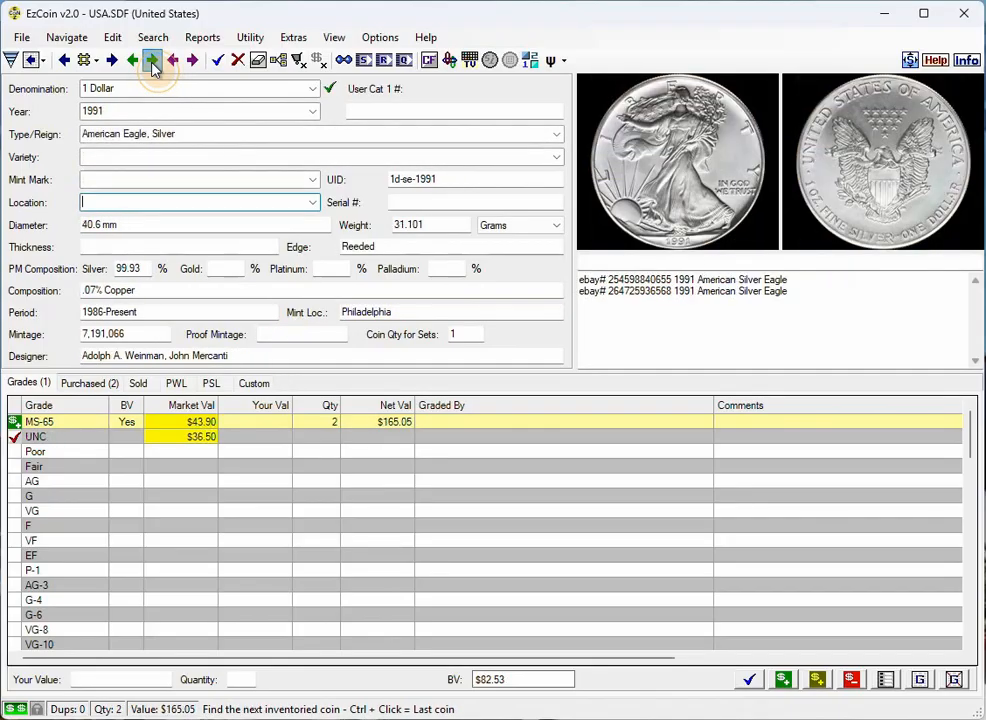
click(153, 62)
click(153, 62)
click(153, 62)
click(153, 62)
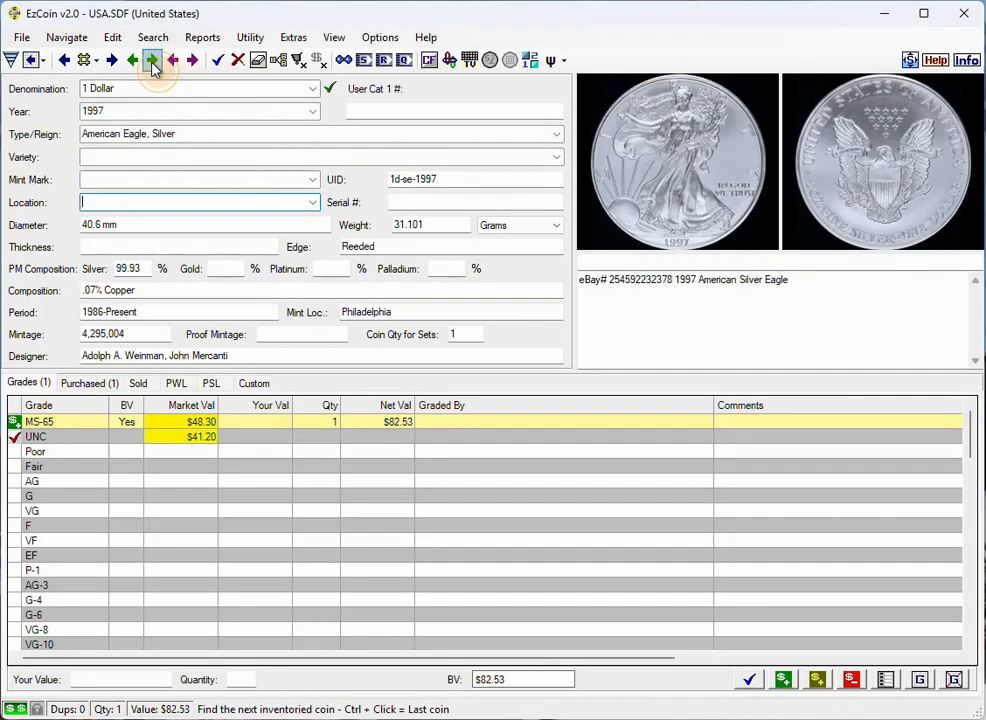
click(153, 62)
click(153, 62)
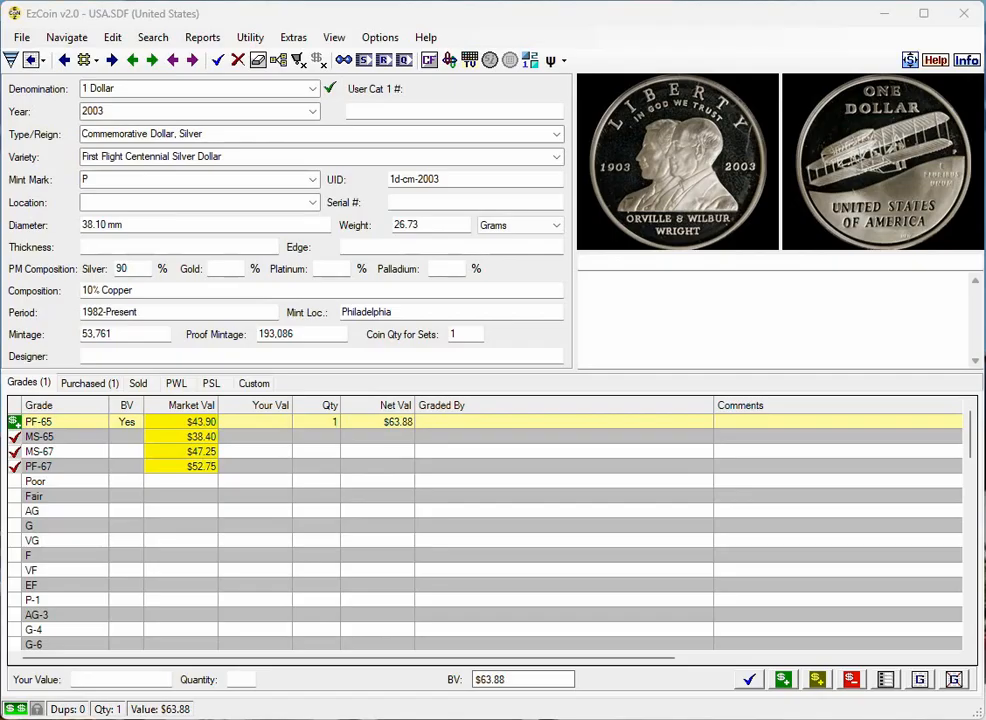
Rerun the Quick Stats 1 report on inventoried data and check the total net value after the bullion replacement.
click(405, 65)
click(383, 489)
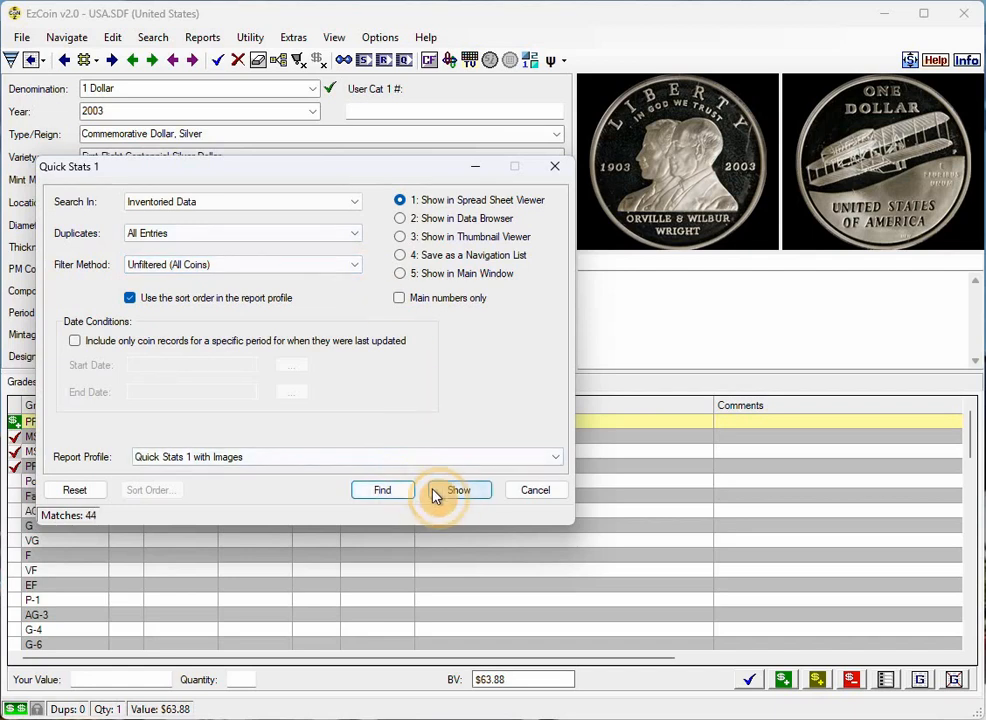
click(440, 490)
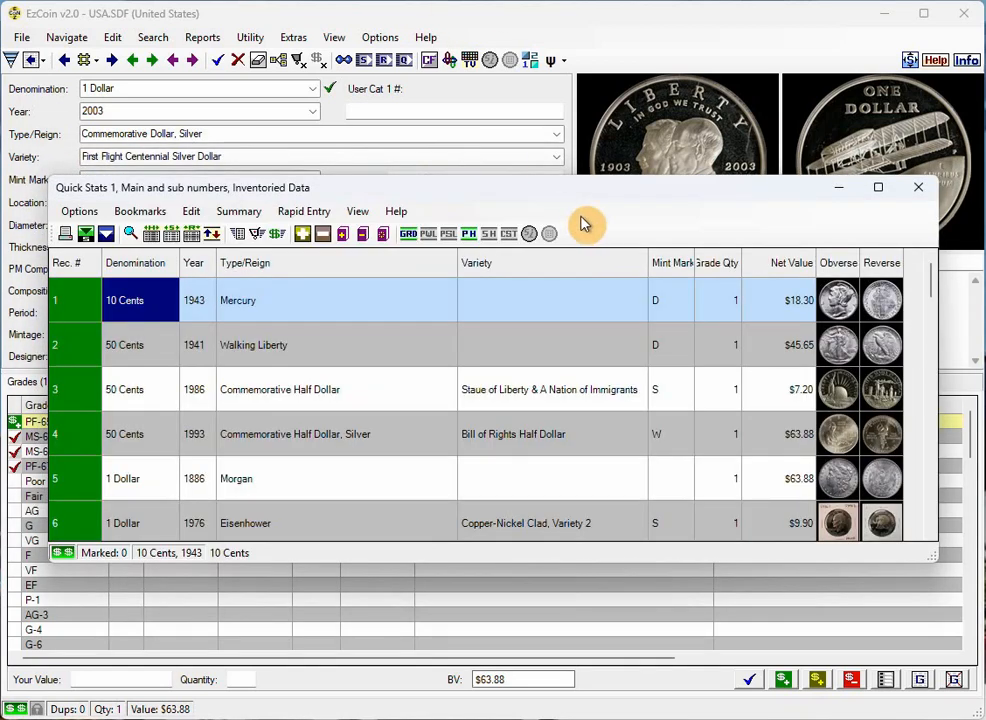
scroll(616, 320, down, 13)
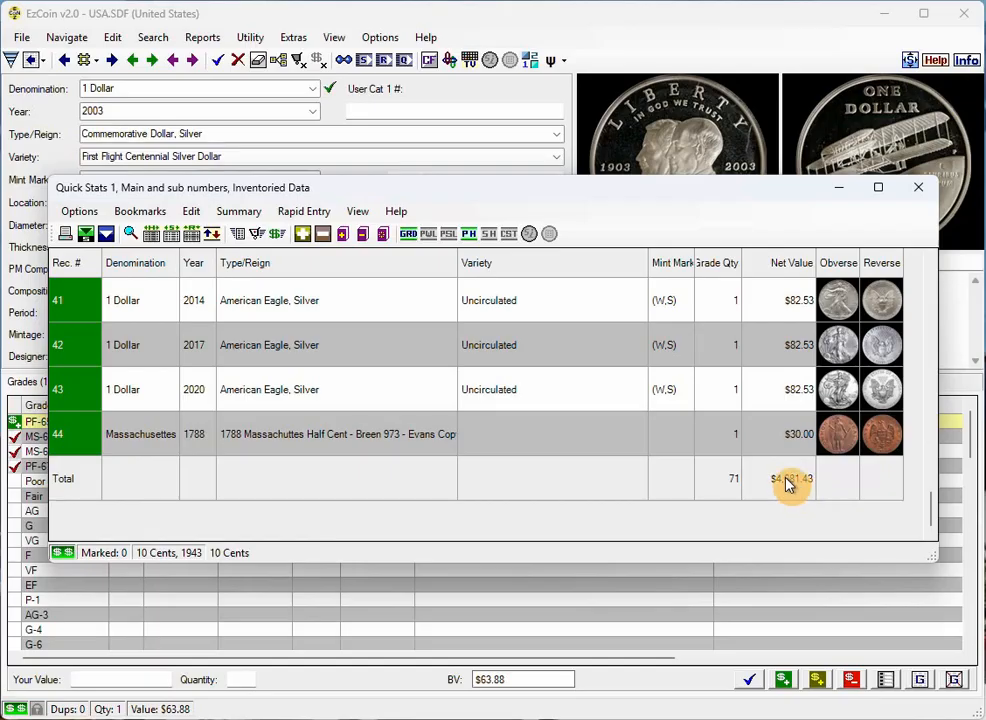
click(821, 165)
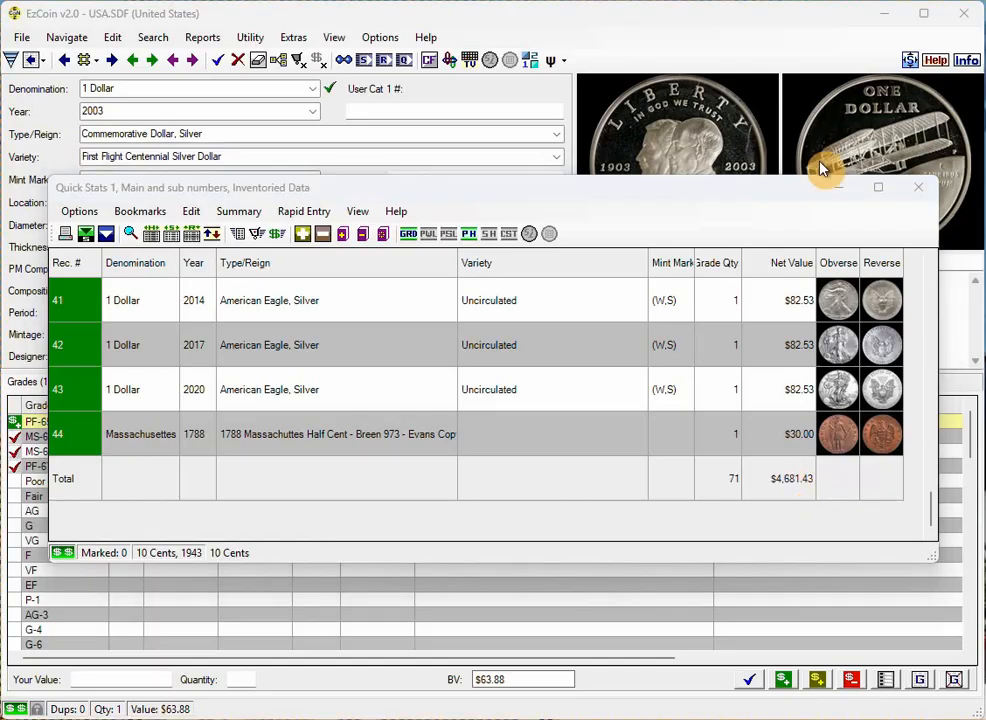
click(925, 186)
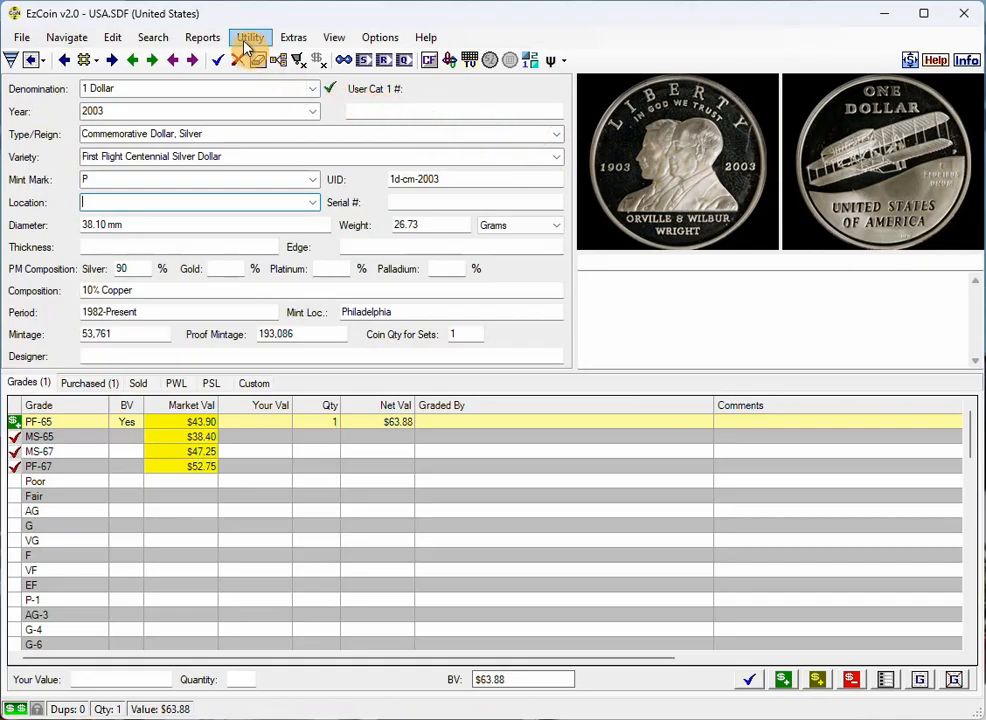
Rerun the Purchase History report for all grades, compare the total buy price with the bullion-based net value, and close the report.
click(212, 38)
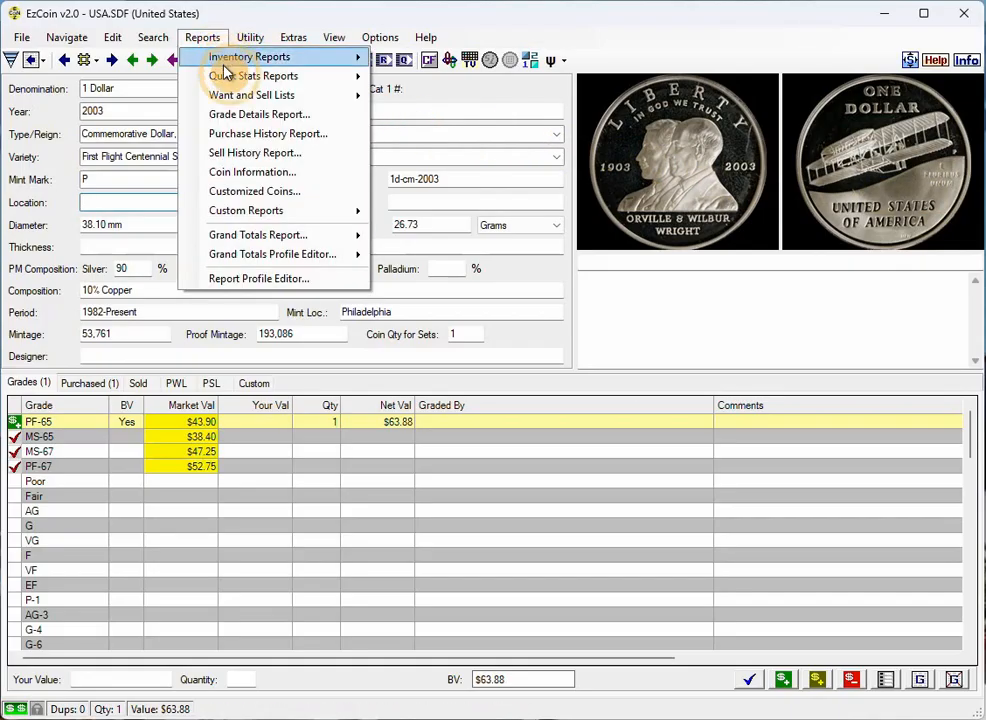
click(260, 136)
click(391, 495)
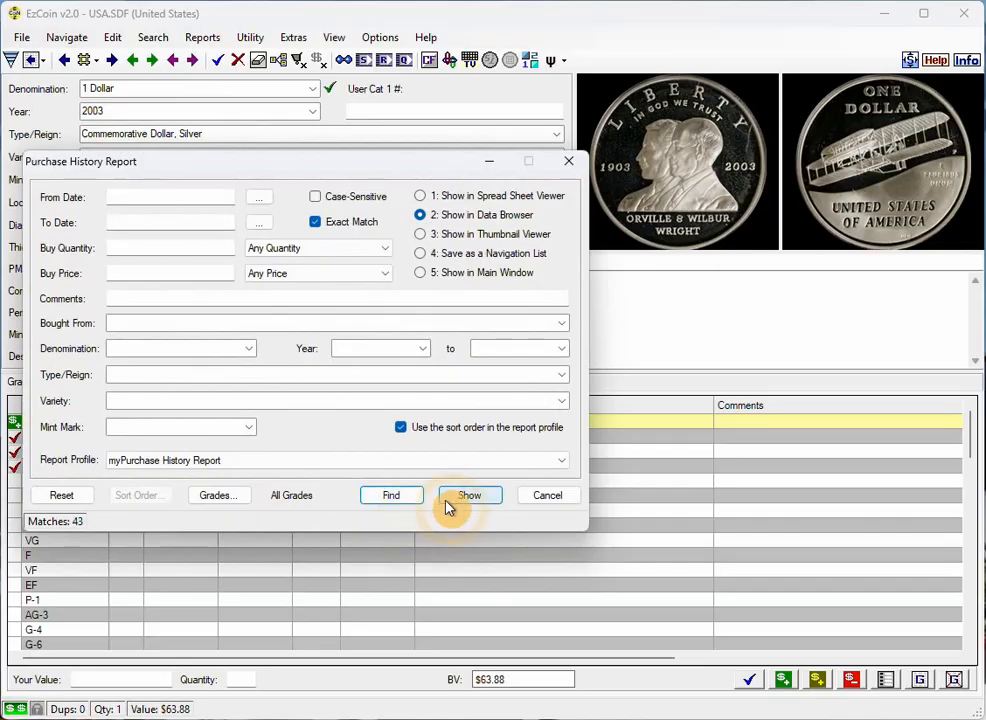
click(455, 497)
scroll(612, 510, down, 17)
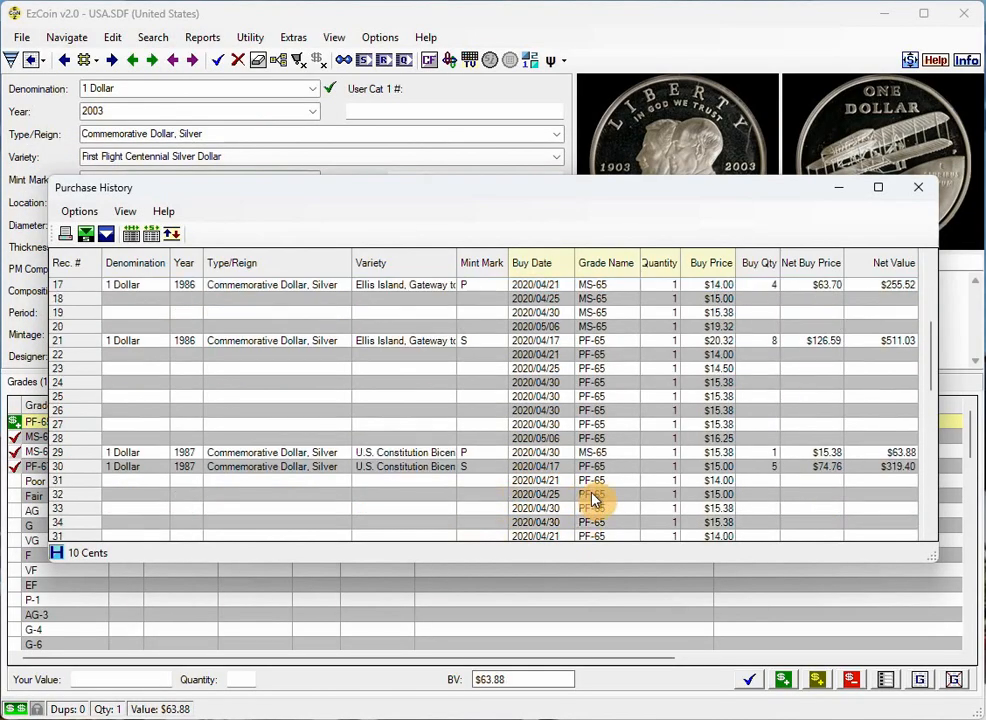
scroll(612, 519, down, 1)
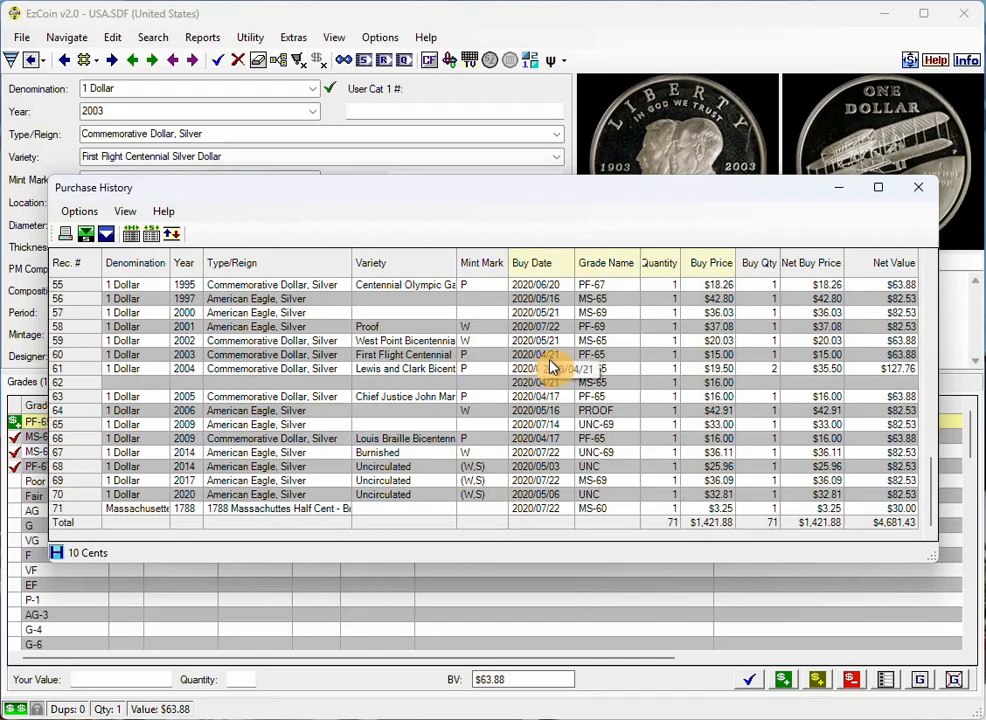
key(Escape)
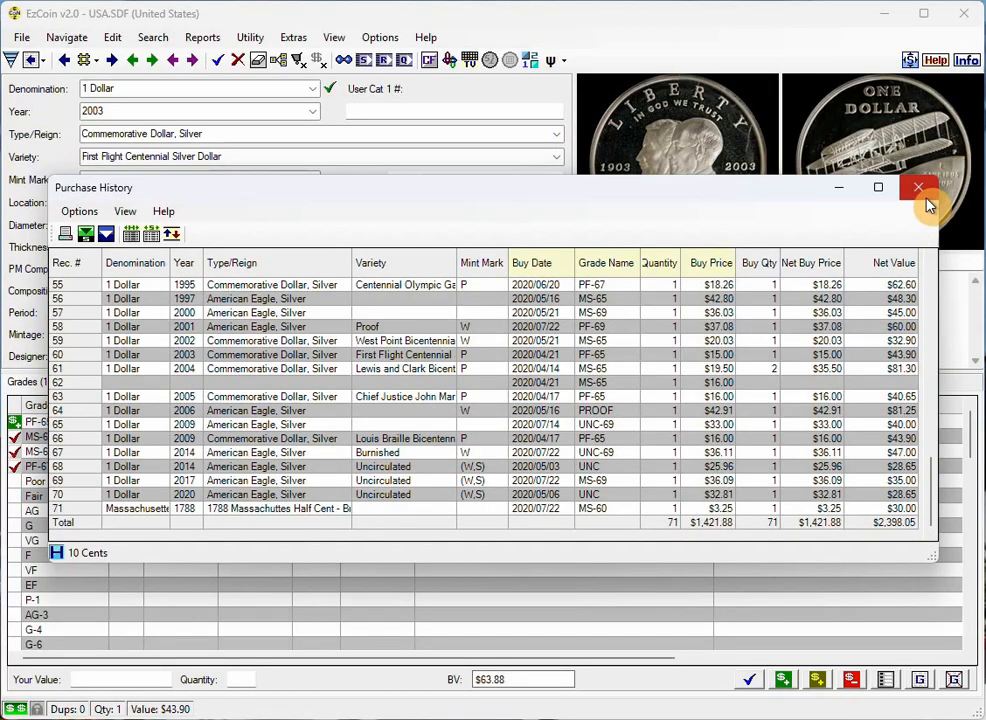
click(921, 192)
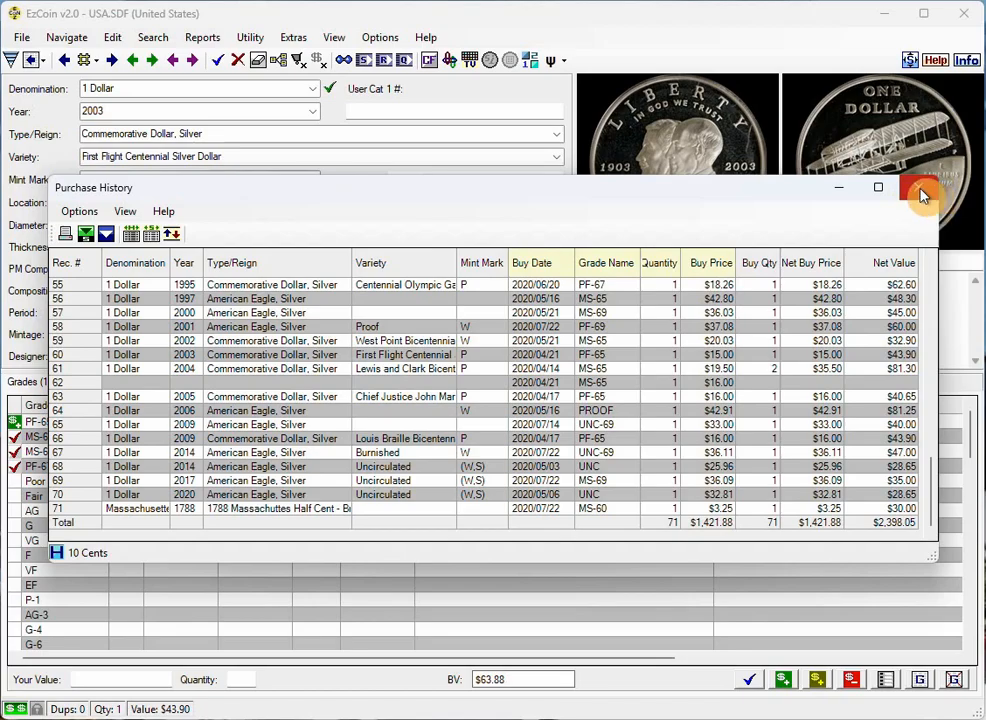